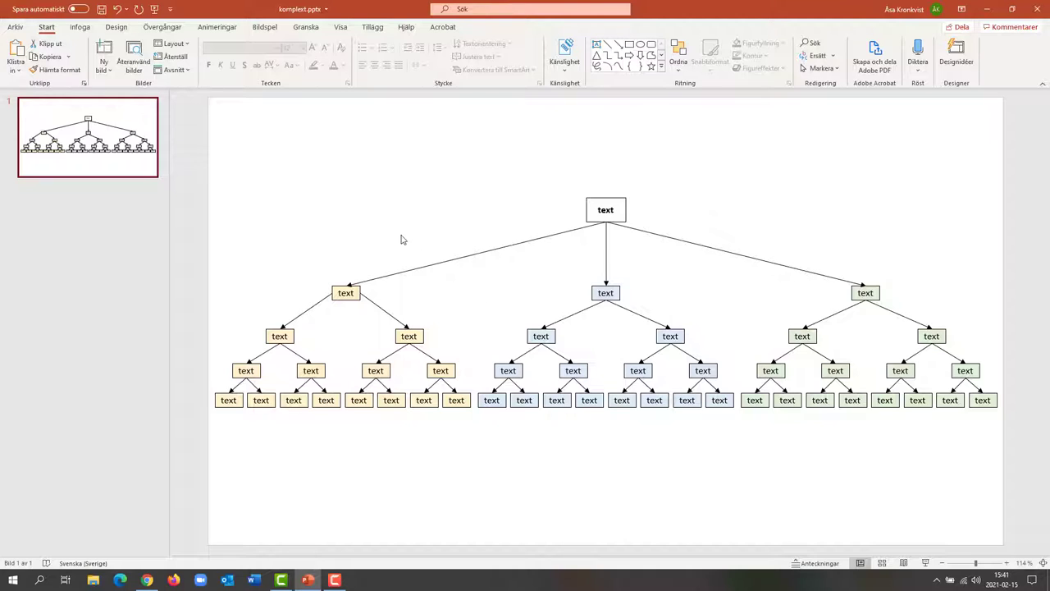
# Select every box and arrow of the tree diagram and bring up its context menu
pyautogui.click(192, 128)
pyautogui.moveTo(191, 124); pyautogui.dragTo(1035, 465)
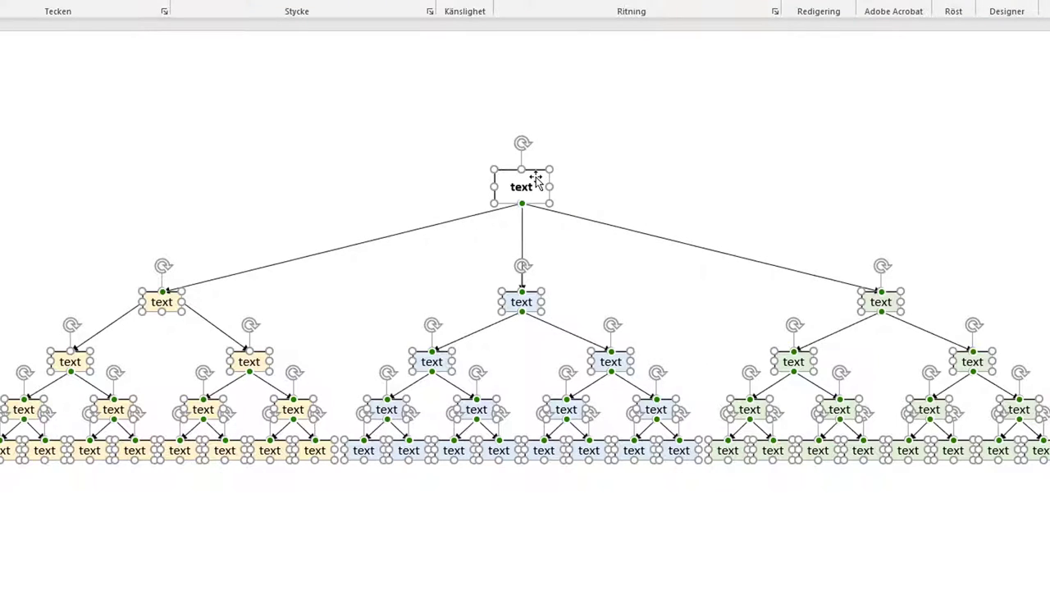
pyautogui.rightClick(536, 176)
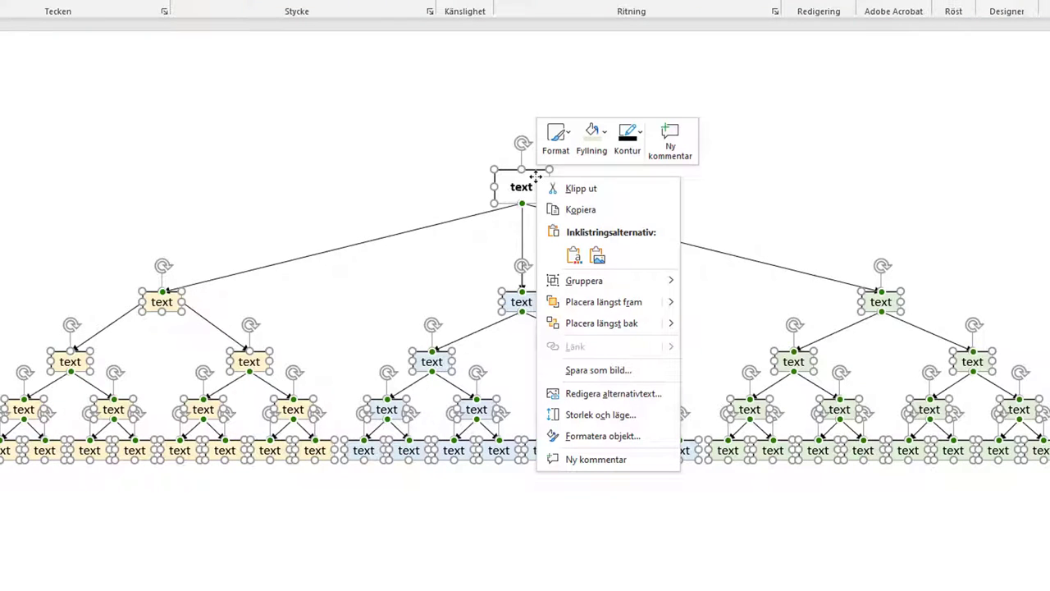
# Save the selected diagram to the desktop as an SVG picture named MinFigur
pyautogui.click(599, 378)
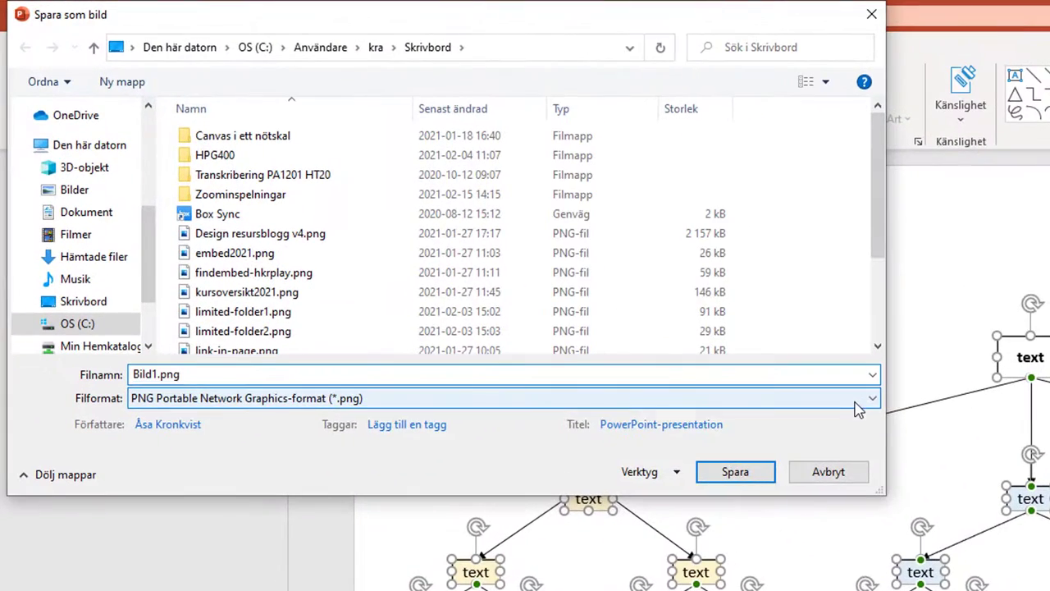
pyautogui.click(504, 240)
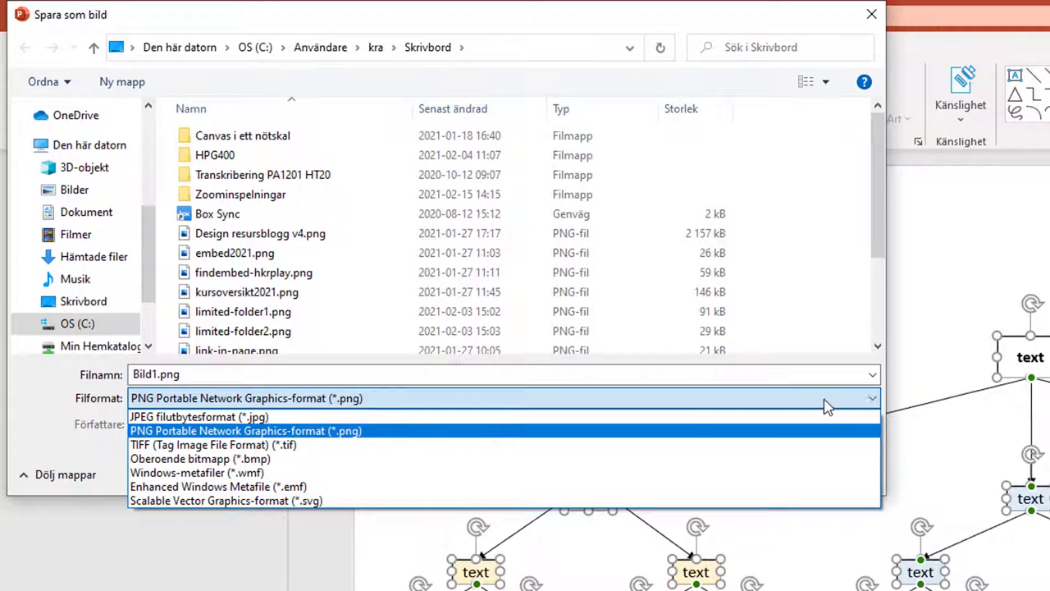
pyautogui.click(217, 501)
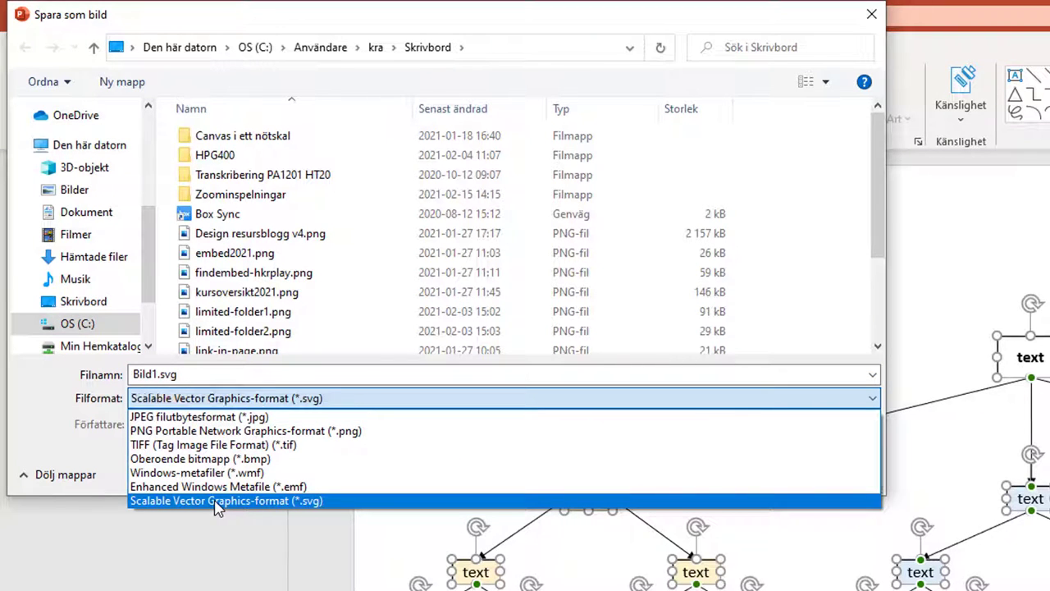
pyautogui.doubleClick(228, 371)
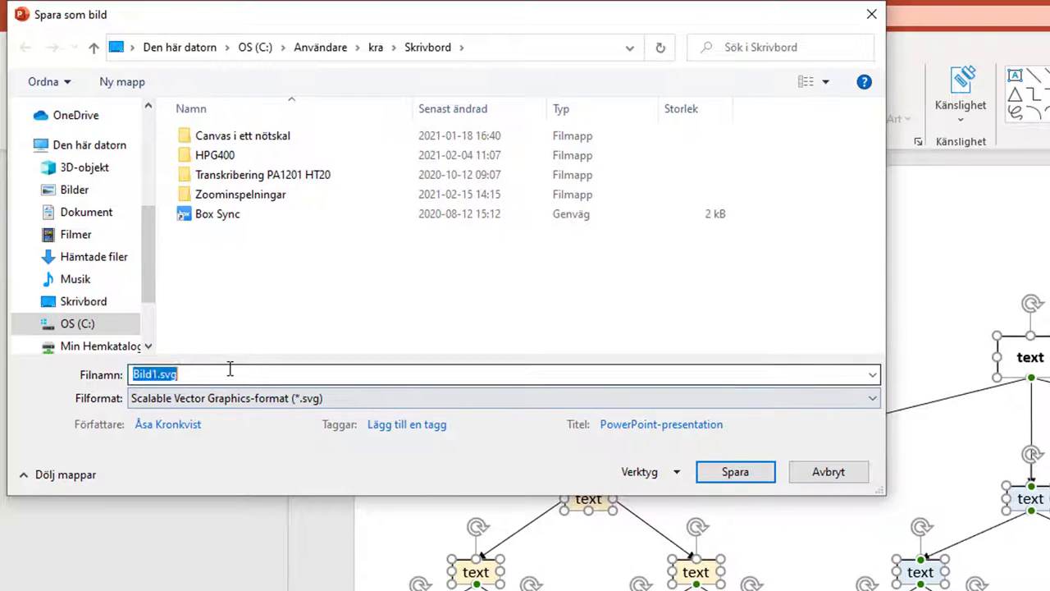
pyautogui.write('Min')
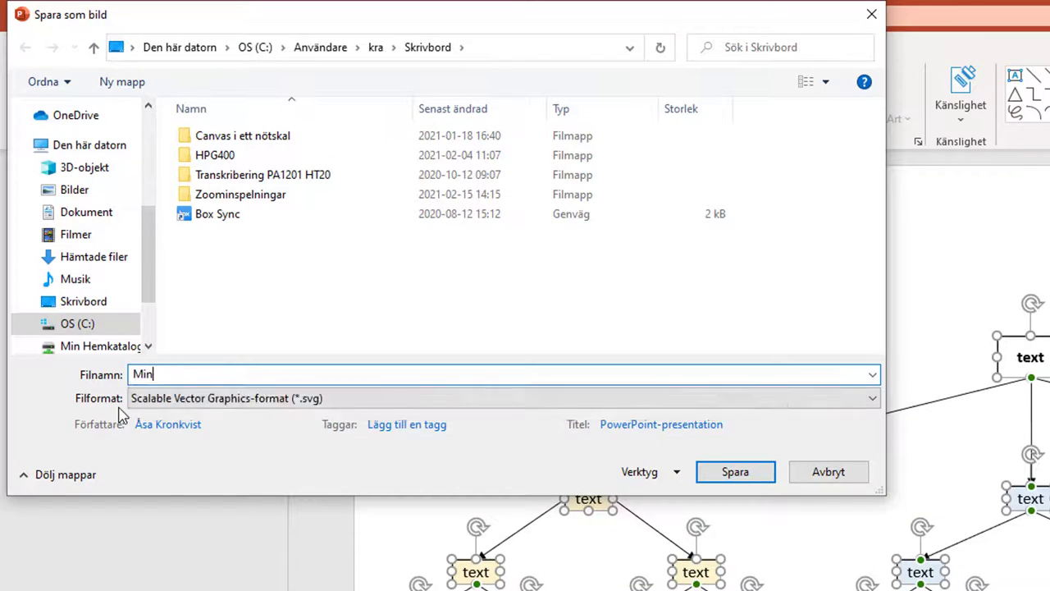
pyautogui.press('Return')
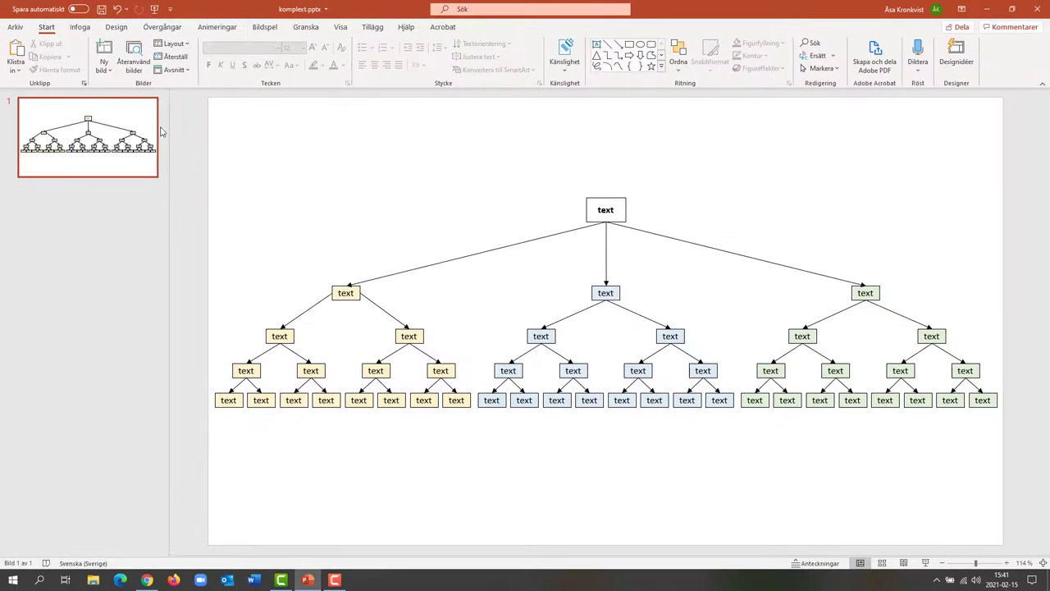
# Add a blank Tom-layout slide 2 and turn on the Stödlinjer guides
pyautogui.click(109, 72)
pyautogui.click(112, 218)
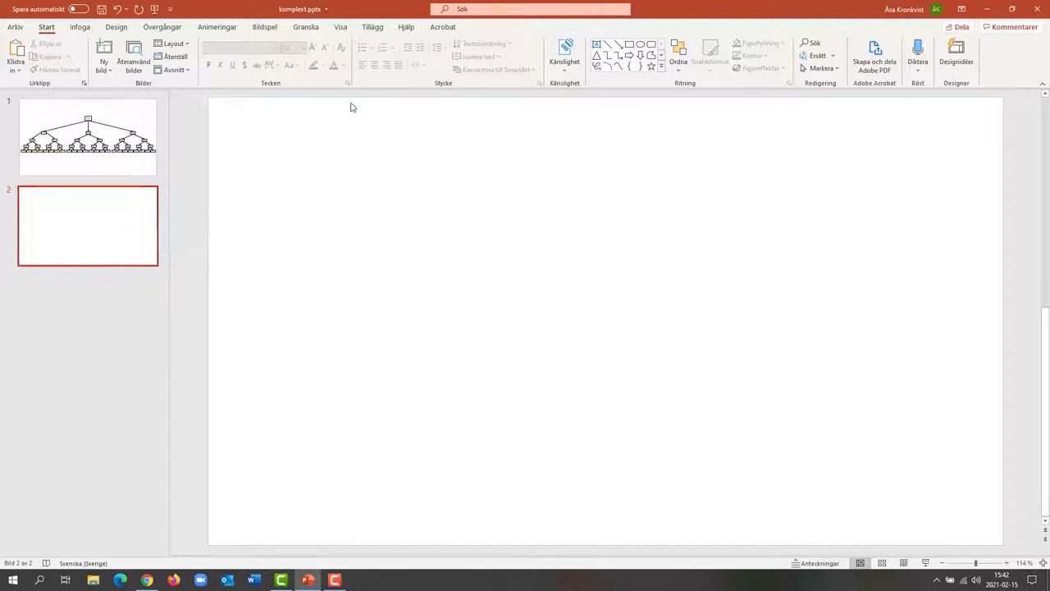
pyautogui.click(342, 27)
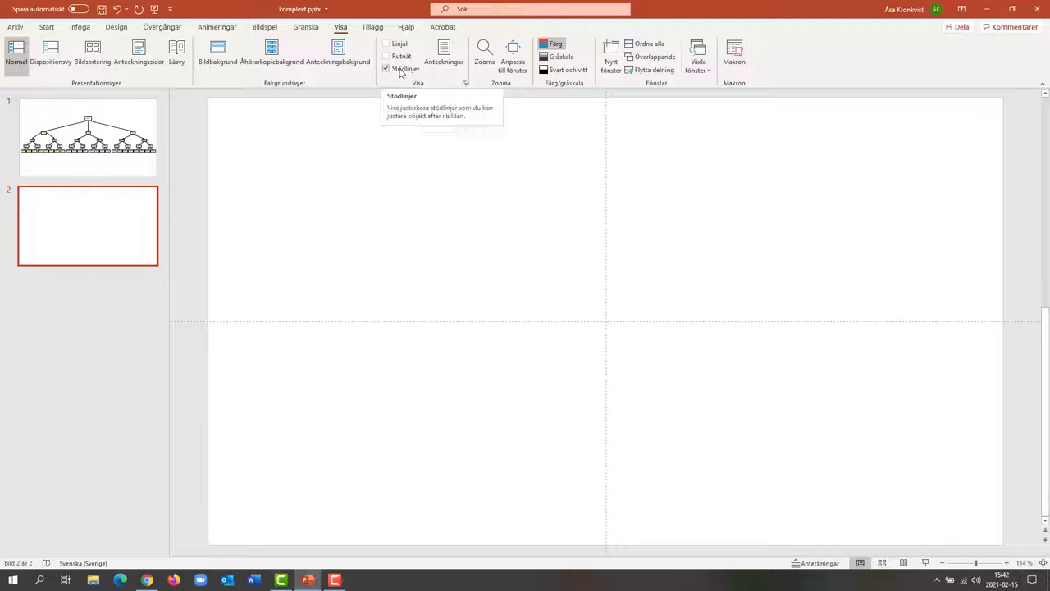
# Insert MinFigur.svg from the desktop onto slide 2 as a picture
pyautogui.click(83, 30)
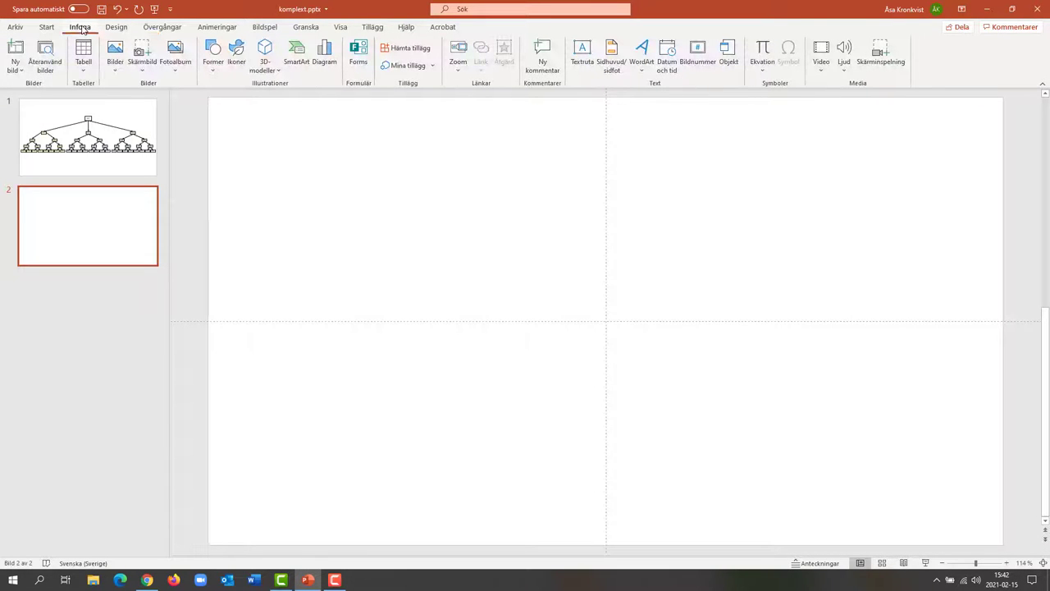
pyautogui.click(114, 64)
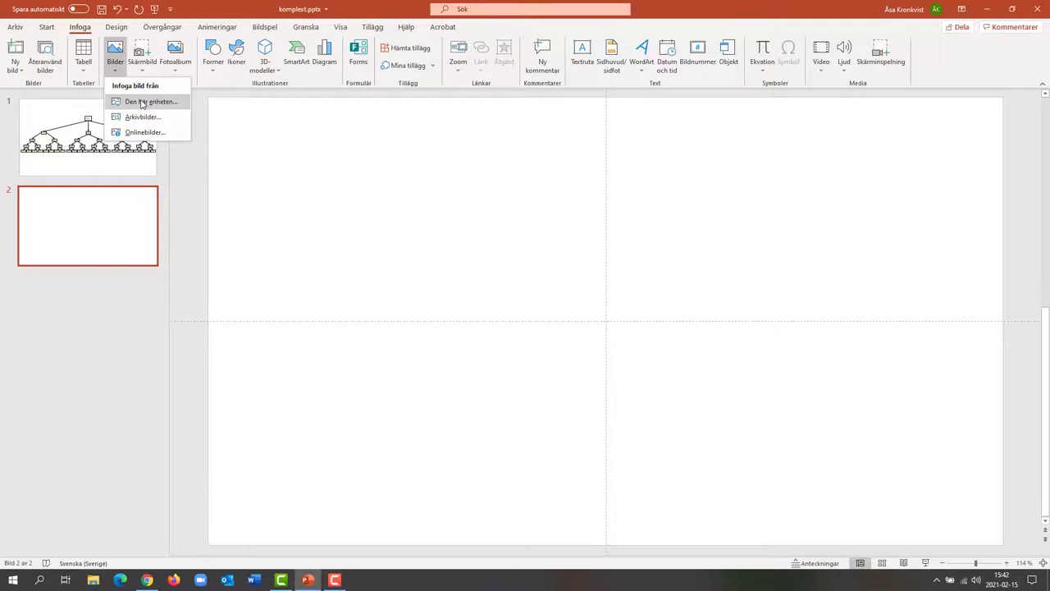
pyautogui.click(141, 102)
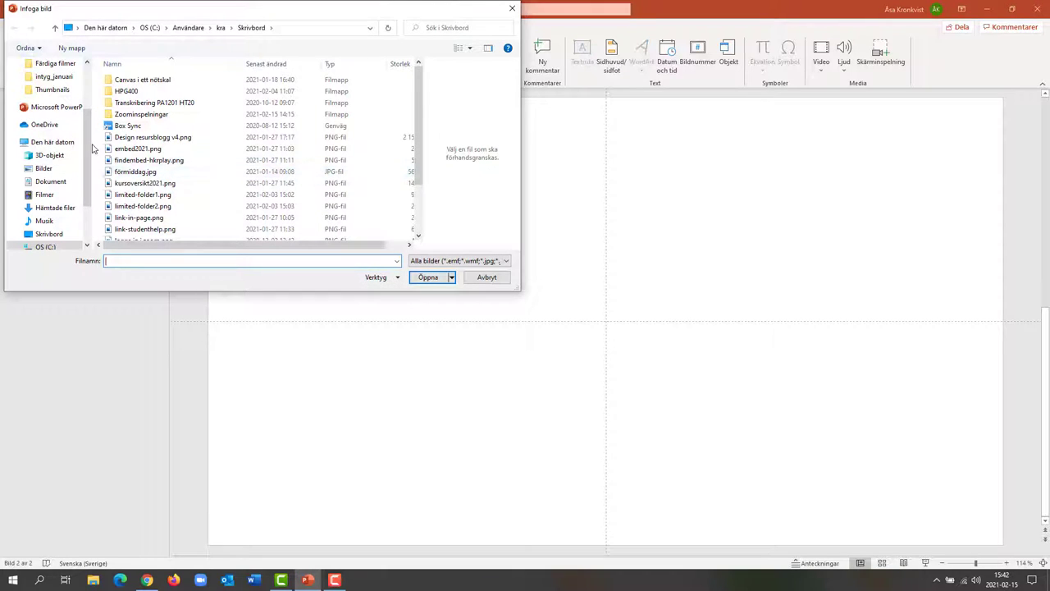
pyautogui.scroll(-2, 191, 192)
pyautogui.click(192, 190)
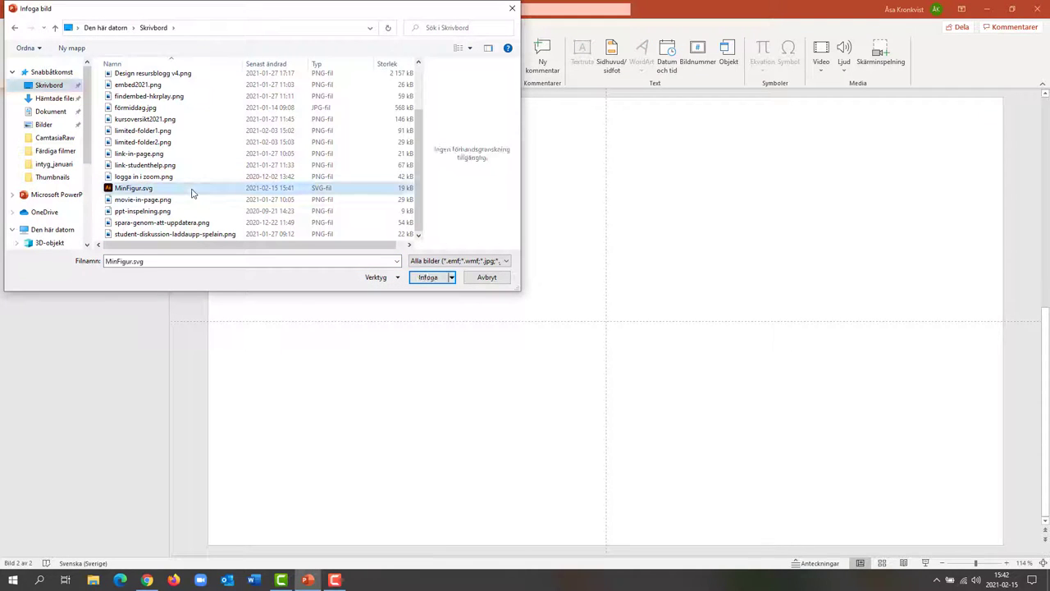
pyautogui.click(427, 278)
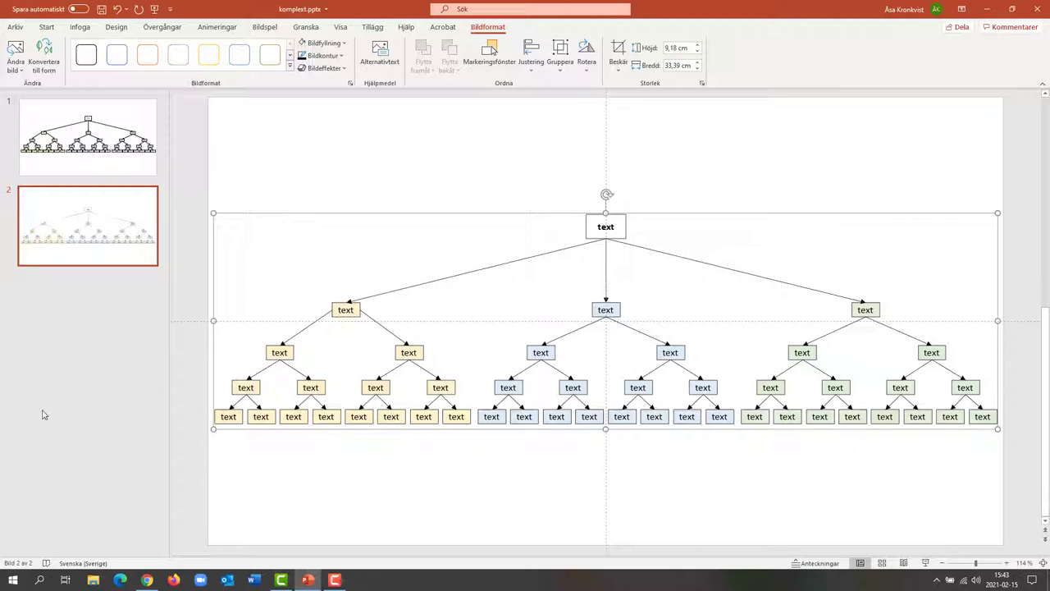
# Duplicate slide 2 as slide 3 and zoom the view out to 50%
pyautogui.rightClick(127, 264)
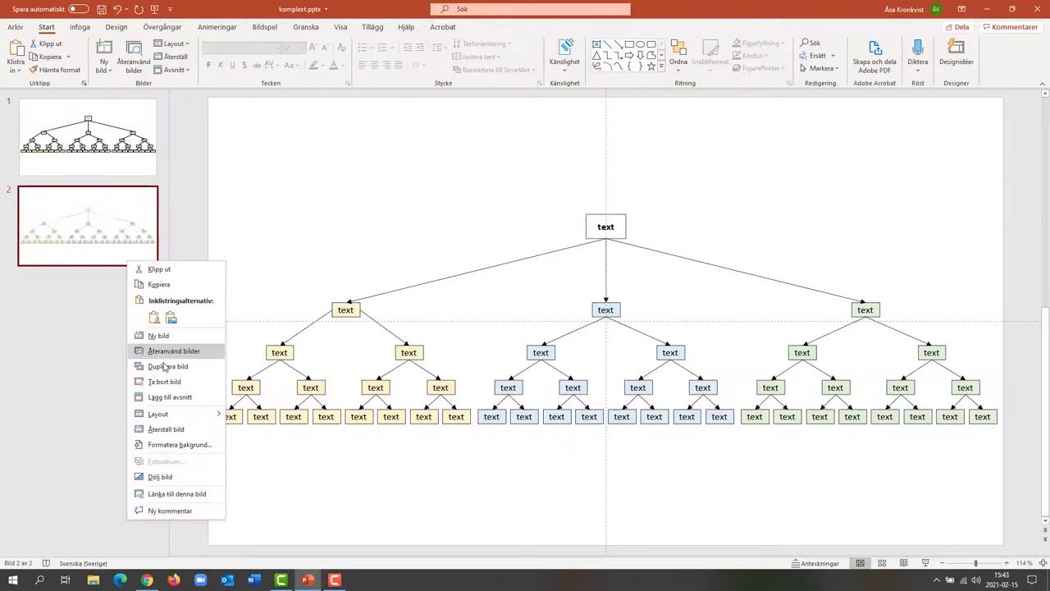
pyautogui.click(164, 367)
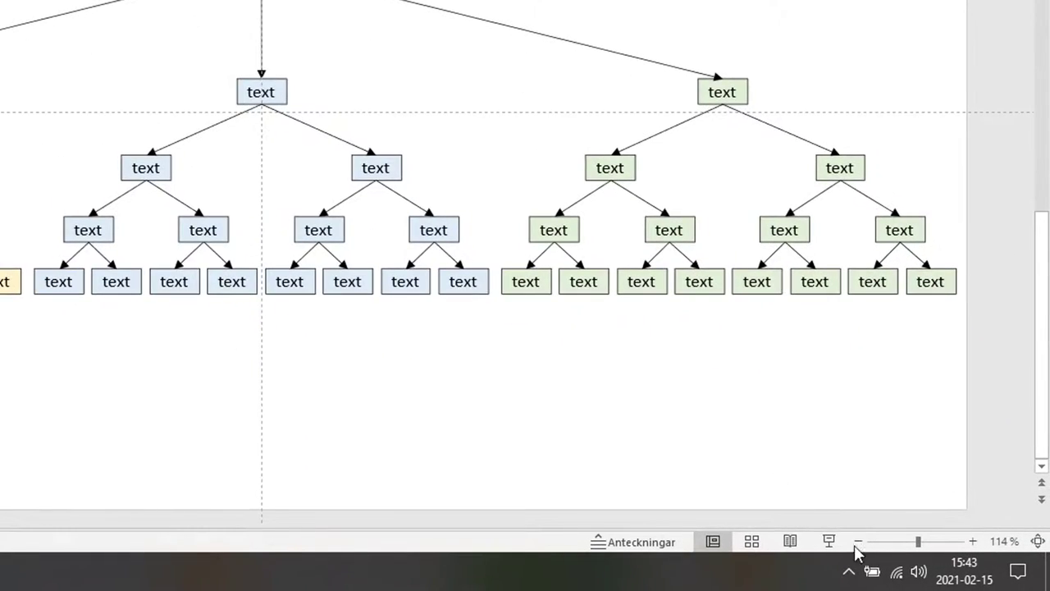
pyautogui.click(861, 548)
pyautogui.click(861, 548)
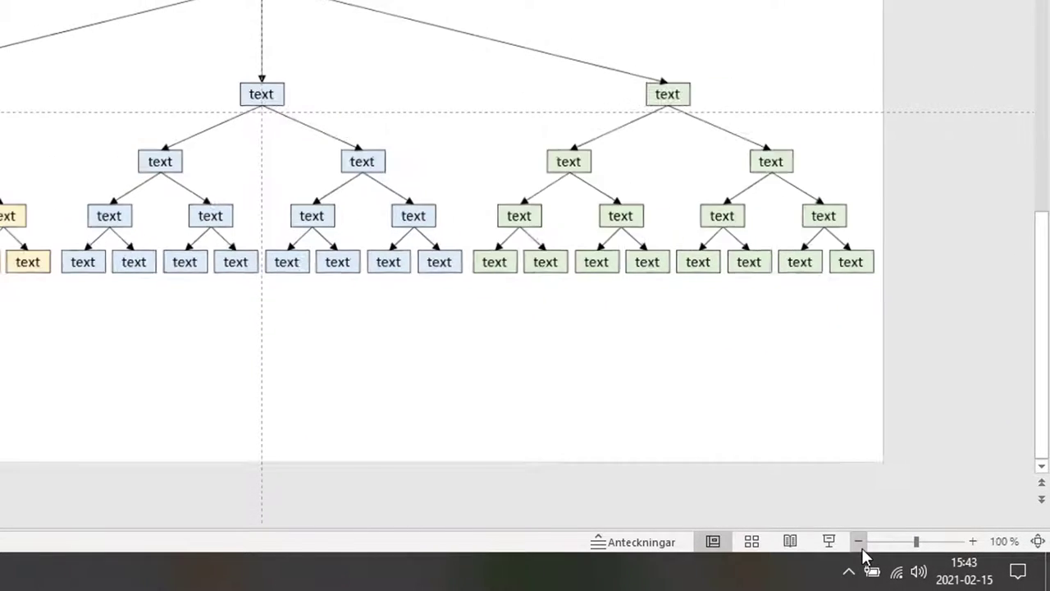
pyautogui.click(861, 548)
pyautogui.click(861, 548)
pyautogui.click(862, 548)
pyautogui.click(862, 548)
pyautogui.click(862, 548)
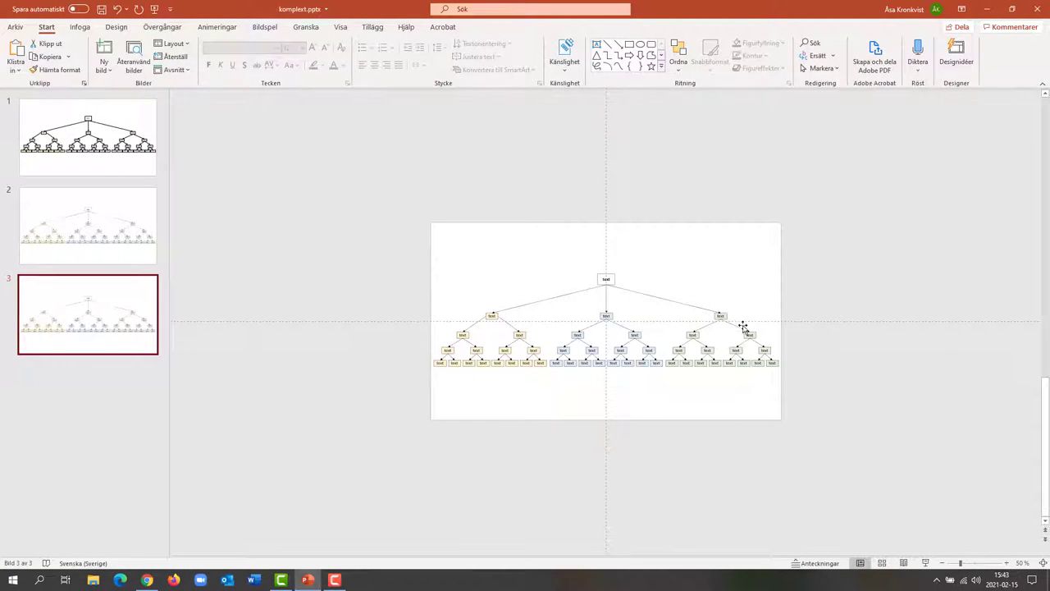
# Enlarge the tree on slide 3 past the slide edges so the yellow branch covers it
pyautogui.click(719, 318)
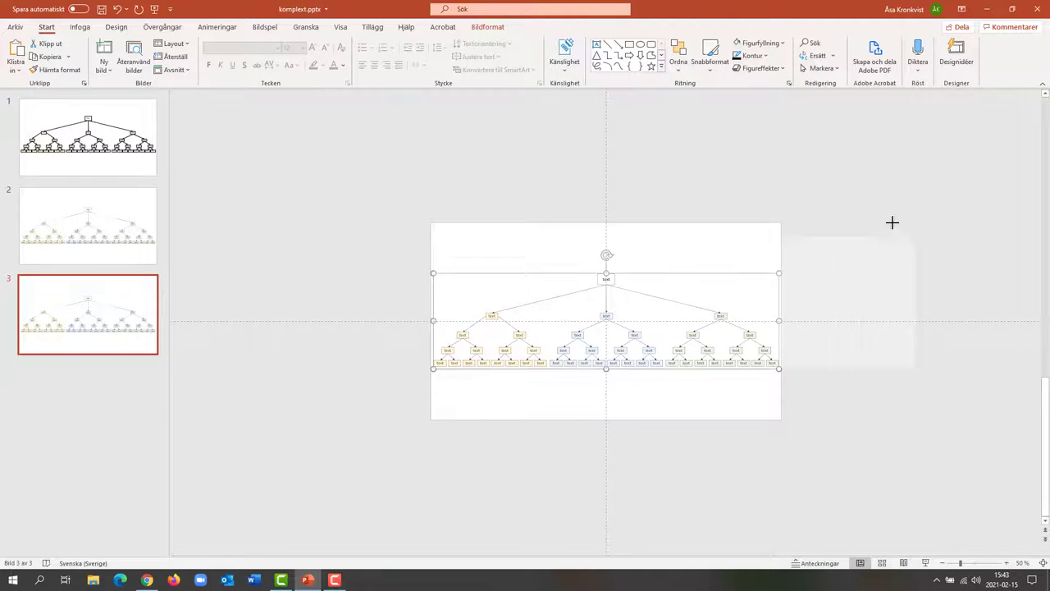
pyautogui.moveTo(780, 274); pyautogui.dragTo(1001, 169)
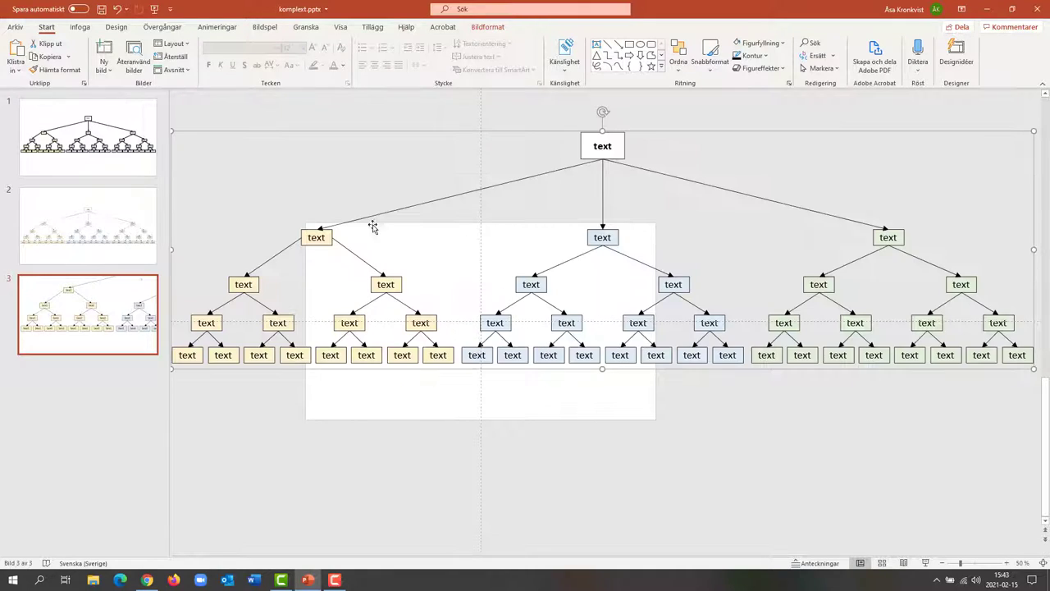
pyautogui.moveTo(385, 286)
pyautogui.mouseDown()
pyautogui.moveTo(515, 292)
pyautogui.moveTo(554, 302)
pyautogui.moveTo(553, 313)
pyautogui.mouseUp()
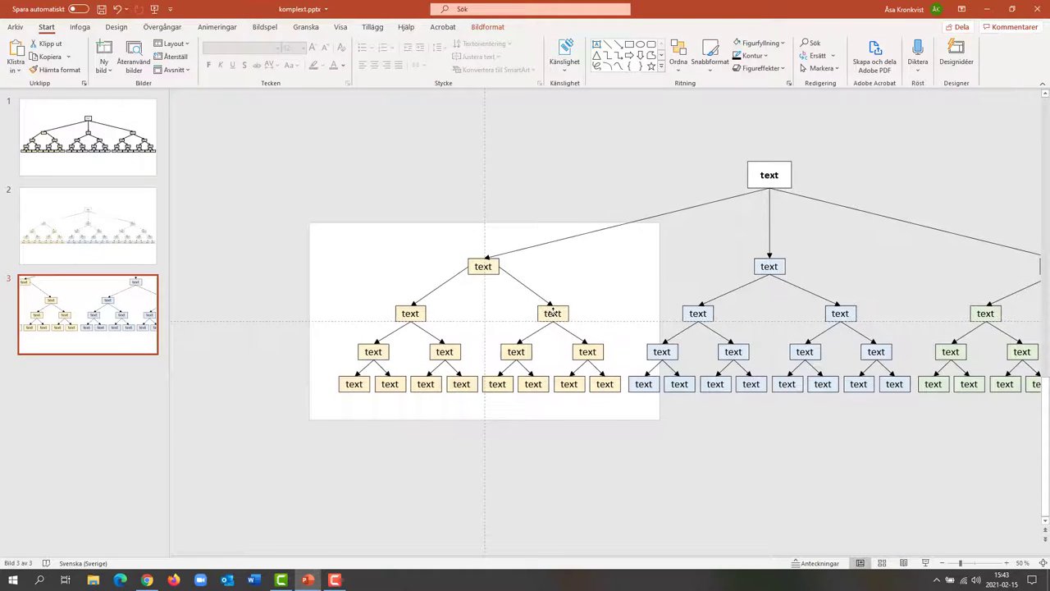
pyautogui.moveTo(553, 313); pyautogui.dragTo(553, 313)
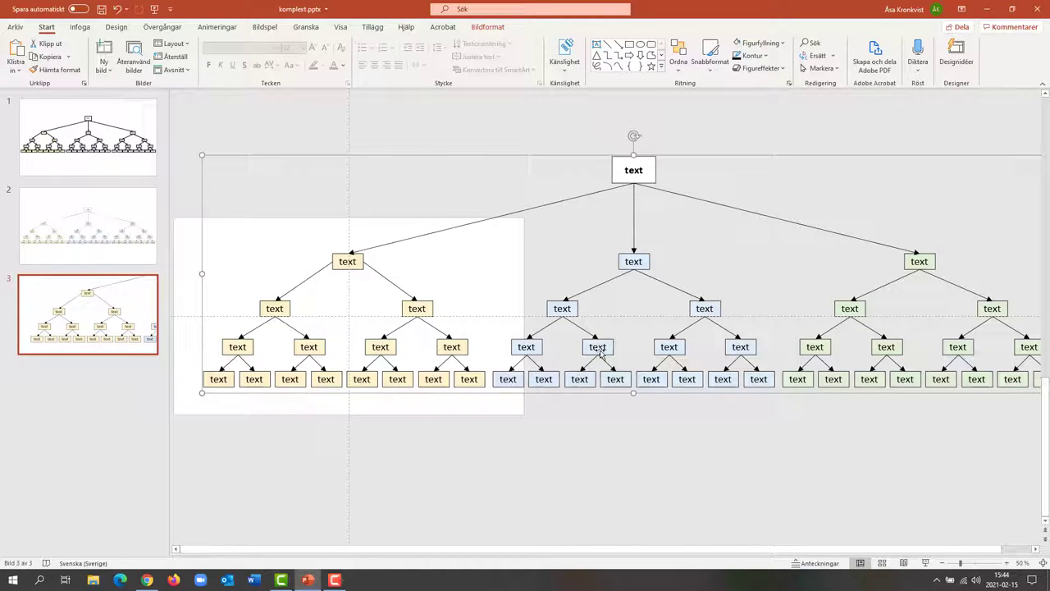
# Duplicate slide 3 as slide 4 and shift the tree to centre the blue branch
pyautogui.rightClick(80, 316)
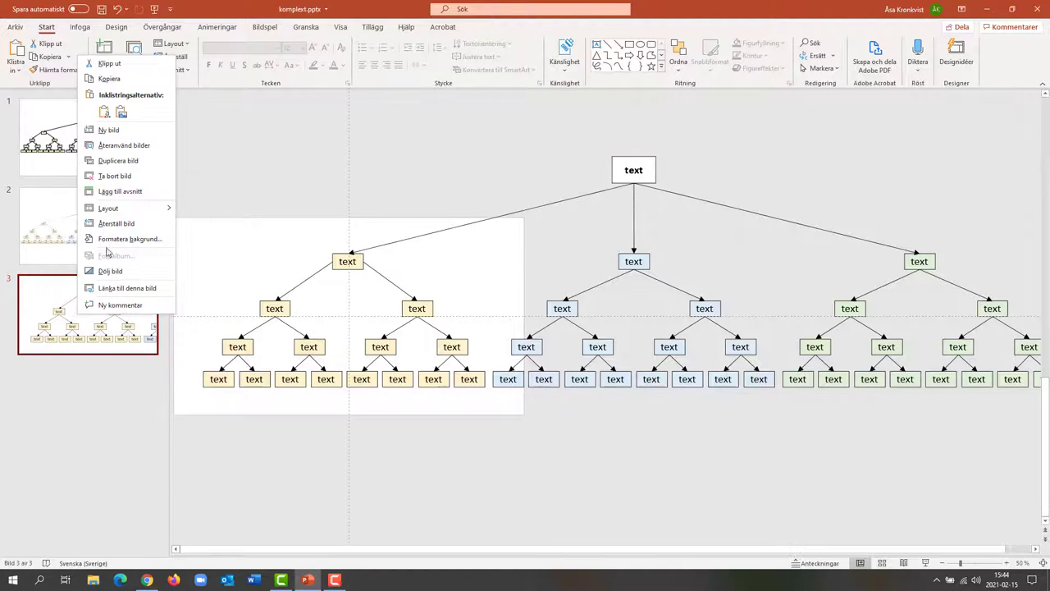
pyautogui.click(118, 160)
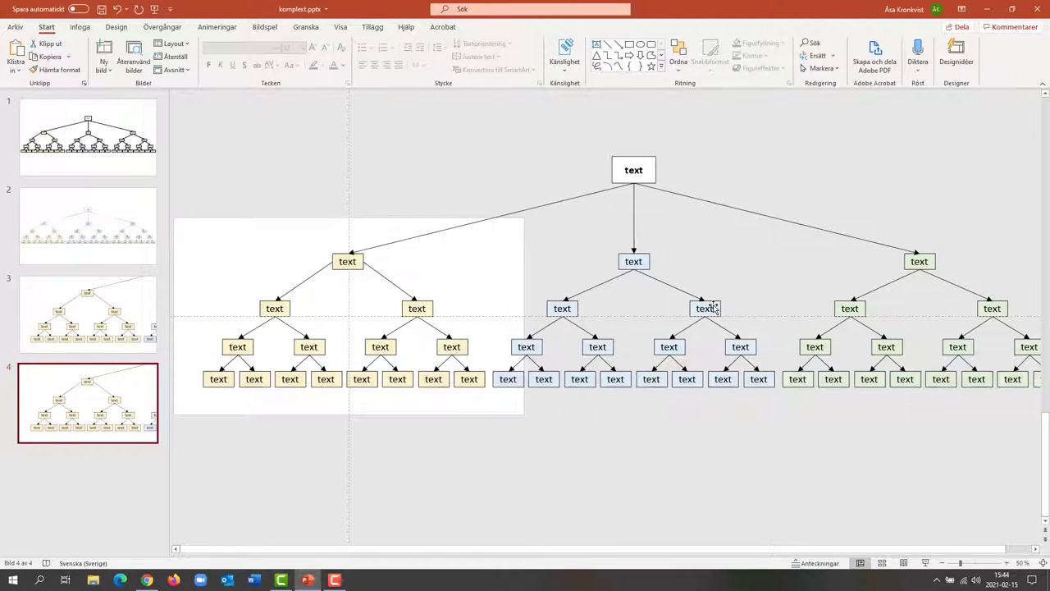
pyautogui.moveTo(712, 308); pyautogui.dragTo(427, 306)
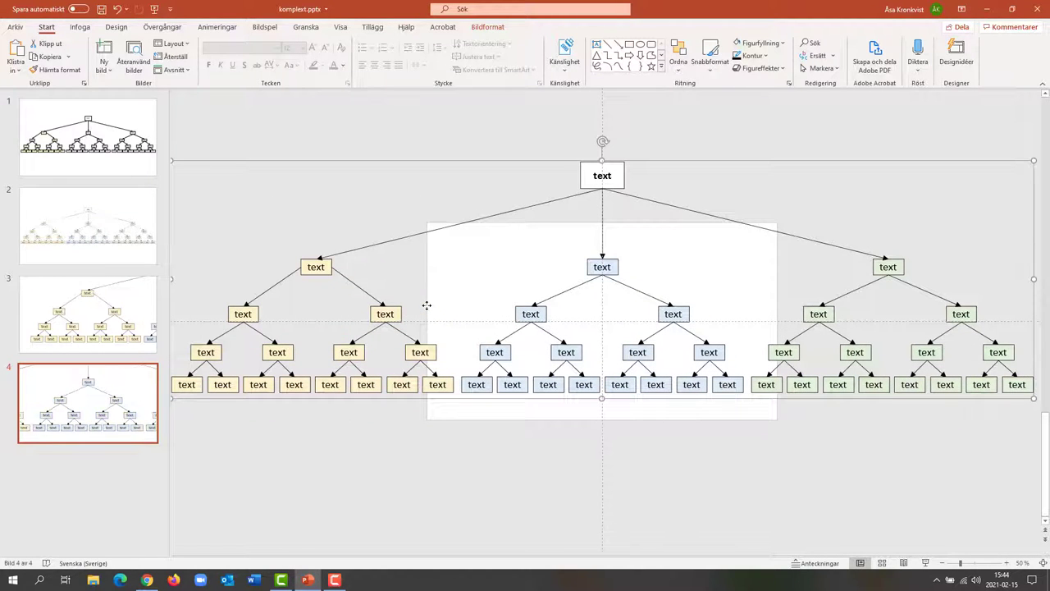
# Duplicate slide 4 as slide 5 and shift the tree left to frame the green branch
pyautogui.rightClick(115, 428)
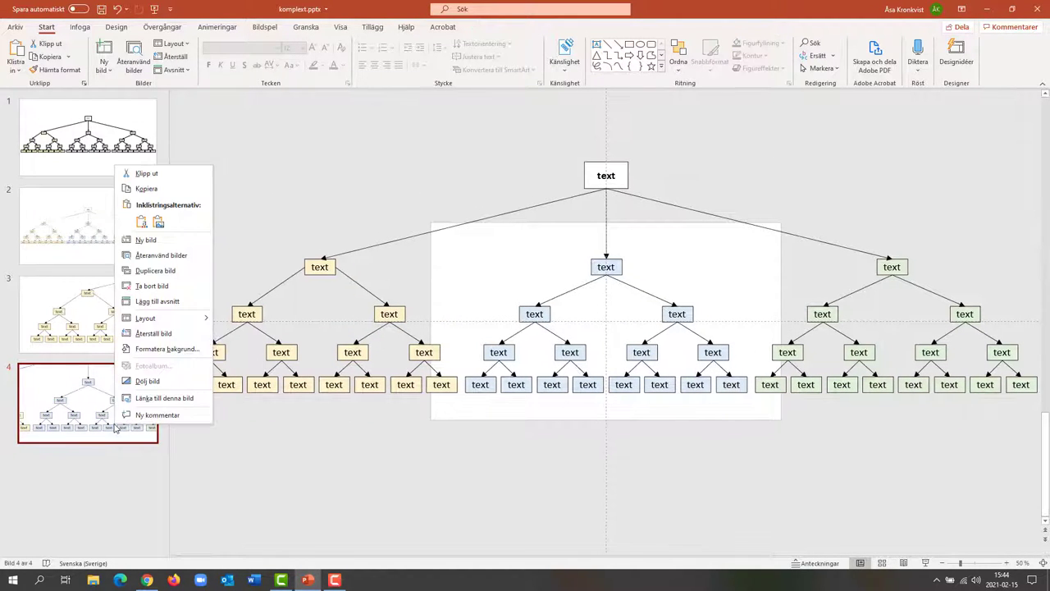
pyautogui.click(153, 270)
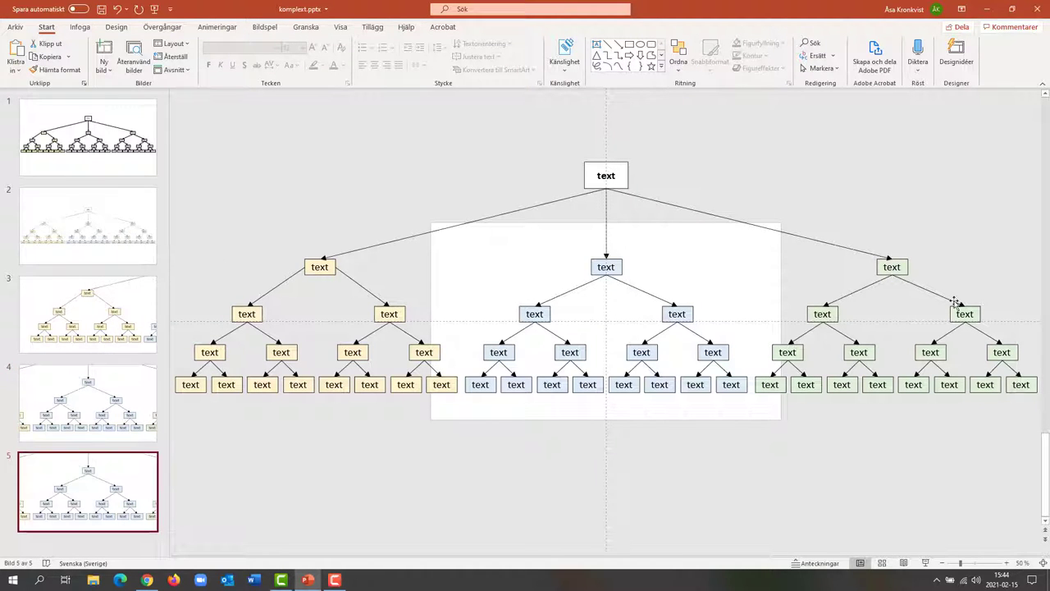
pyautogui.moveTo(967, 314); pyautogui.dragTo(680, 313)
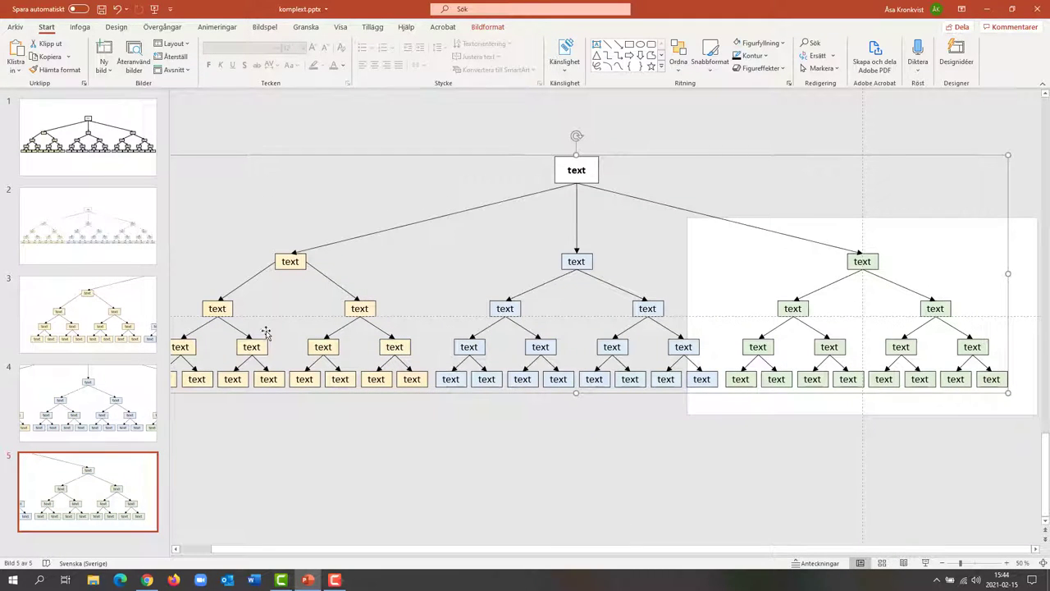
pyautogui.click(102, 248)
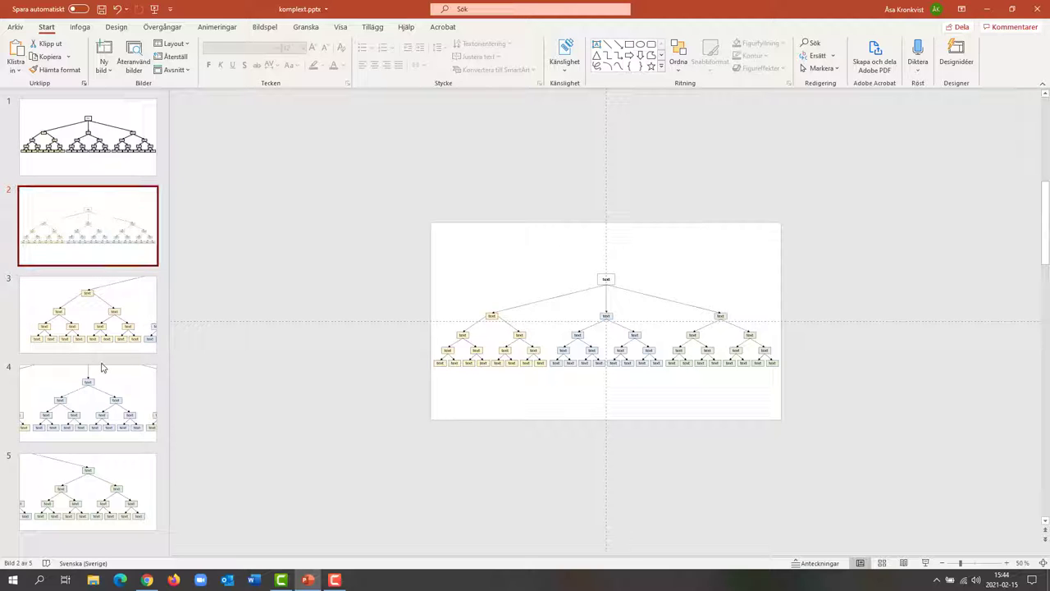
# Make two copies of overview slide 2 and move them to positions 4 and 6
pyautogui.rightClick(114, 243)
pyautogui.click(152, 344)
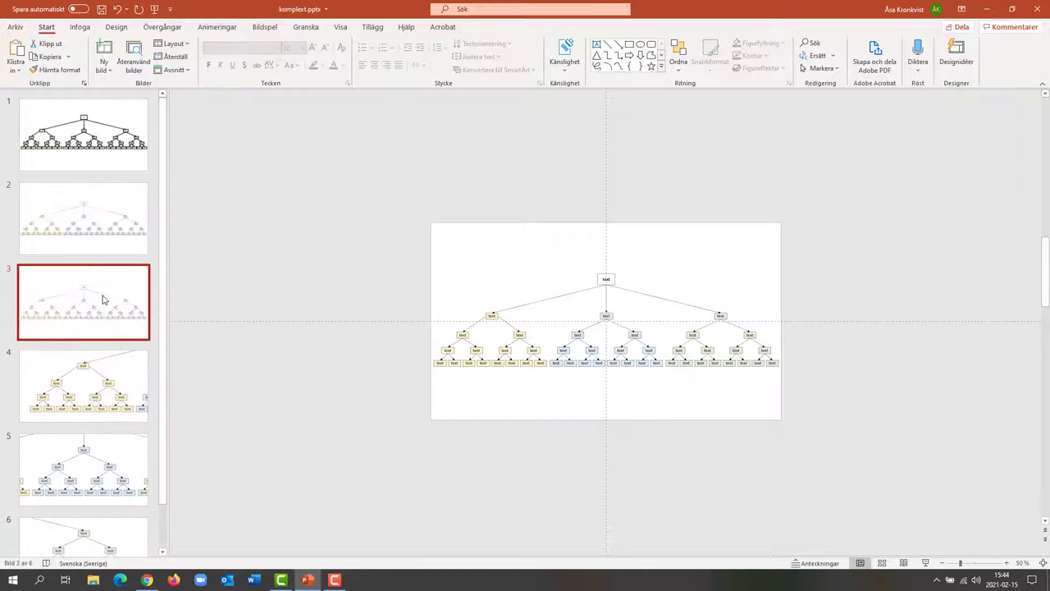
pyautogui.rightClick(103, 298)
pyautogui.click(151, 402)
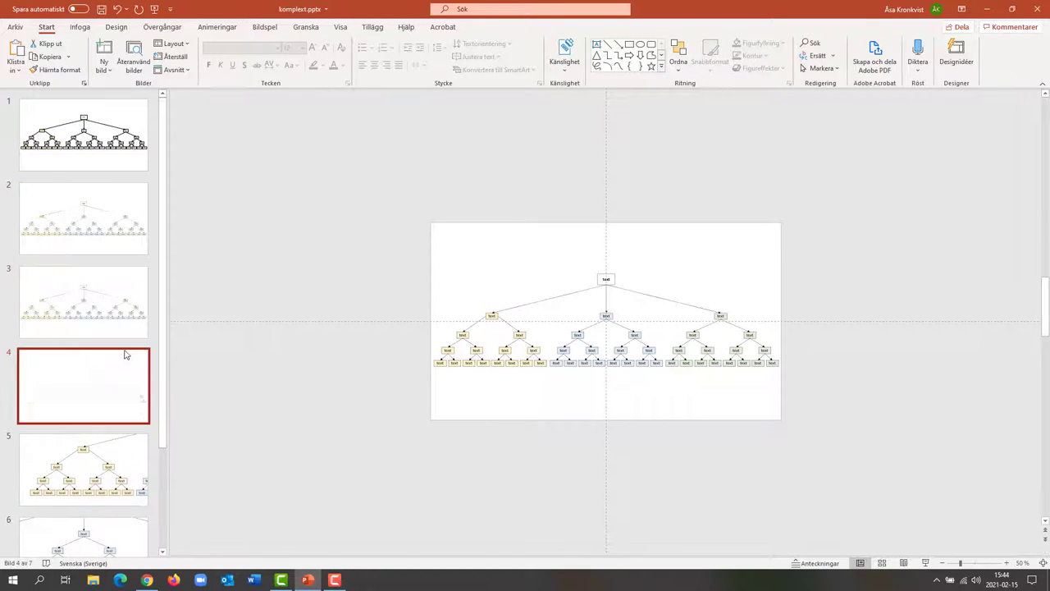
pyautogui.moveTo(111, 306); pyautogui.dragTo(115, 390)
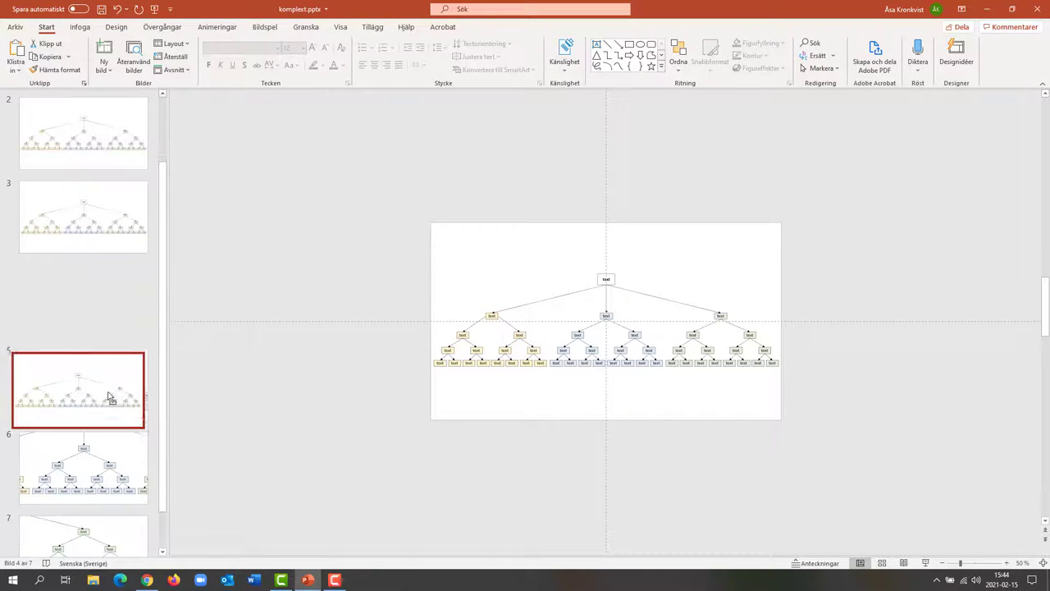
pyautogui.moveTo(115, 220); pyautogui.dragTo(119, 479)
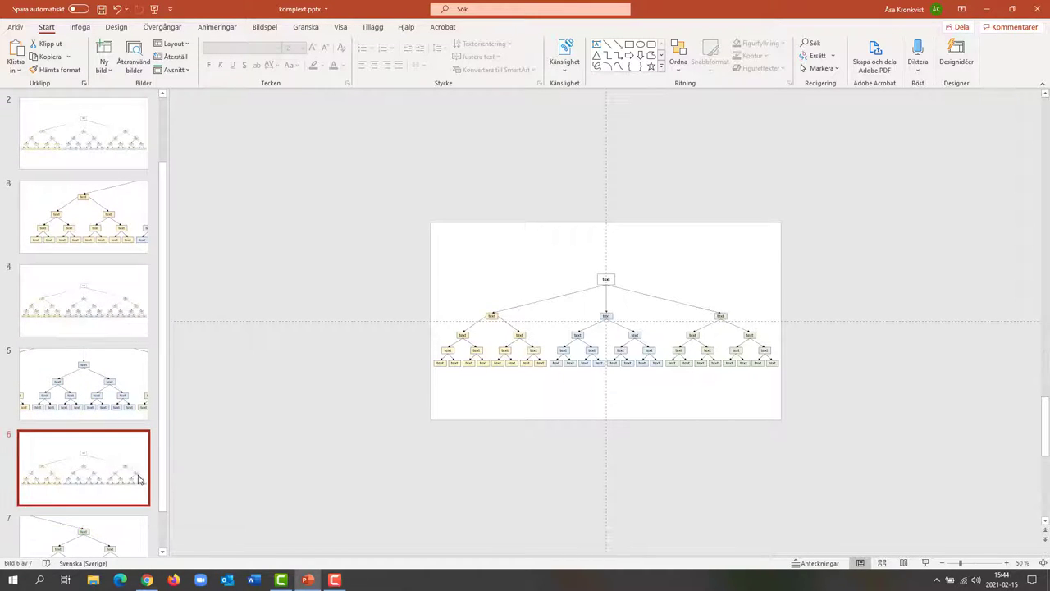
pyautogui.scroll(2, 152, 461)
pyautogui.scroll(-2, 113, 201)
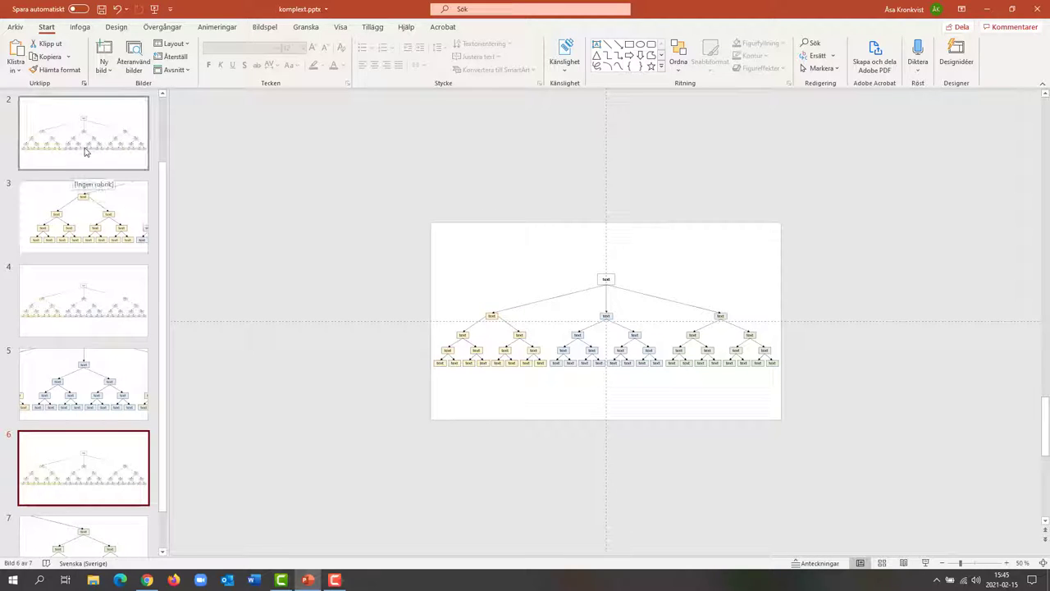
# Apply the Morfning transition to slides 3 and 4
pyautogui.click(84, 152)
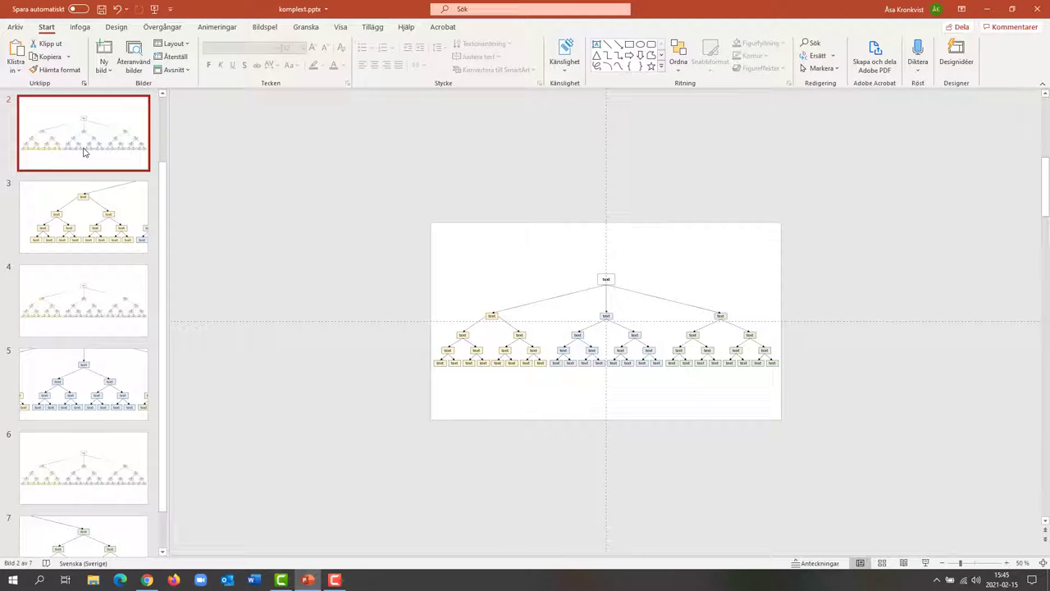
pyautogui.click(88, 210)
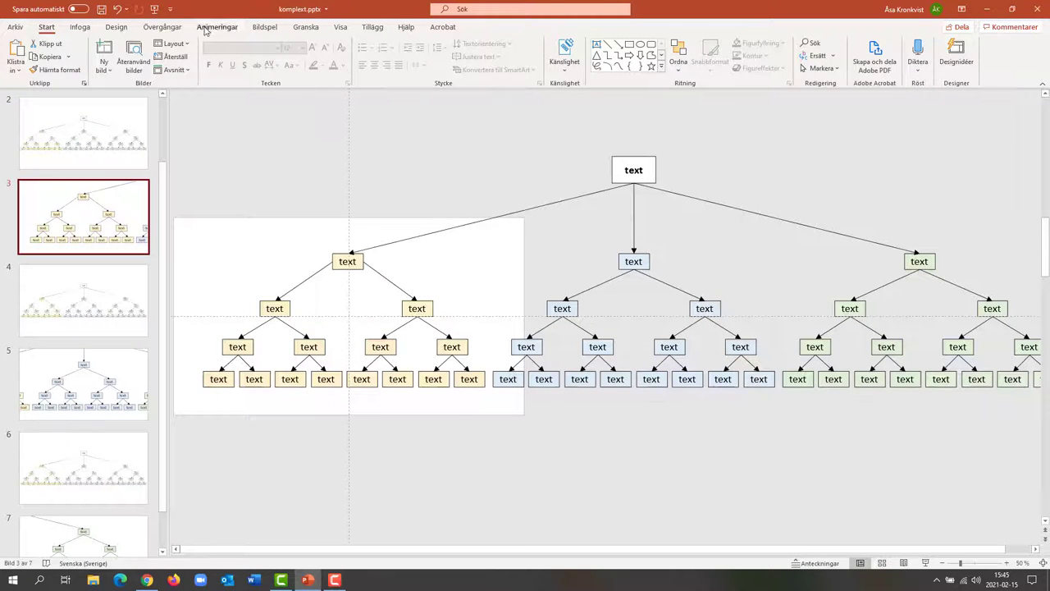
pyautogui.click(161, 27)
pyautogui.click(133, 56)
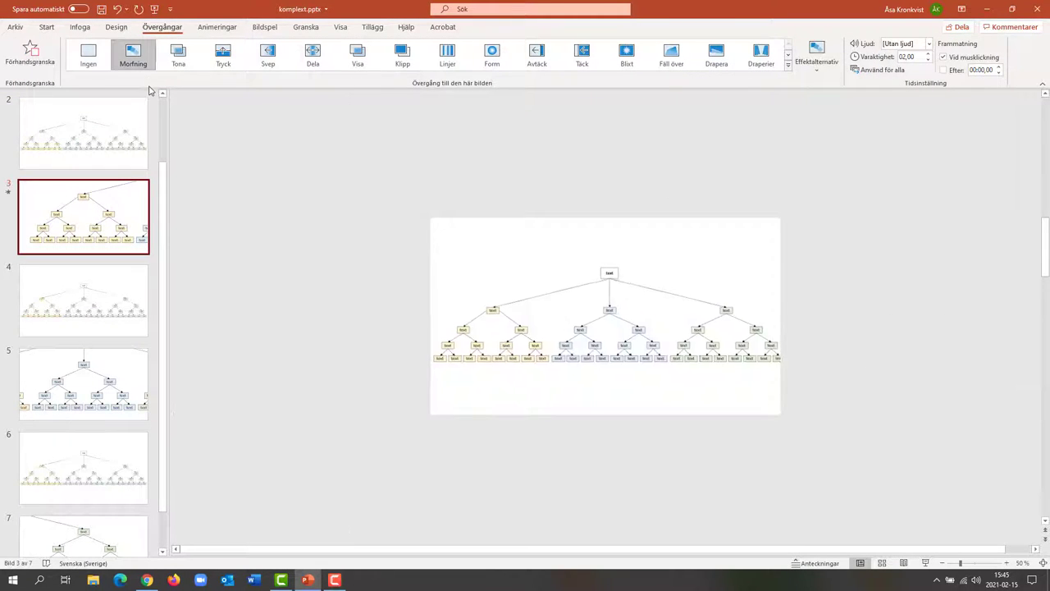
pyautogui.click(119, 314)
pyautogui.click(132, 57)
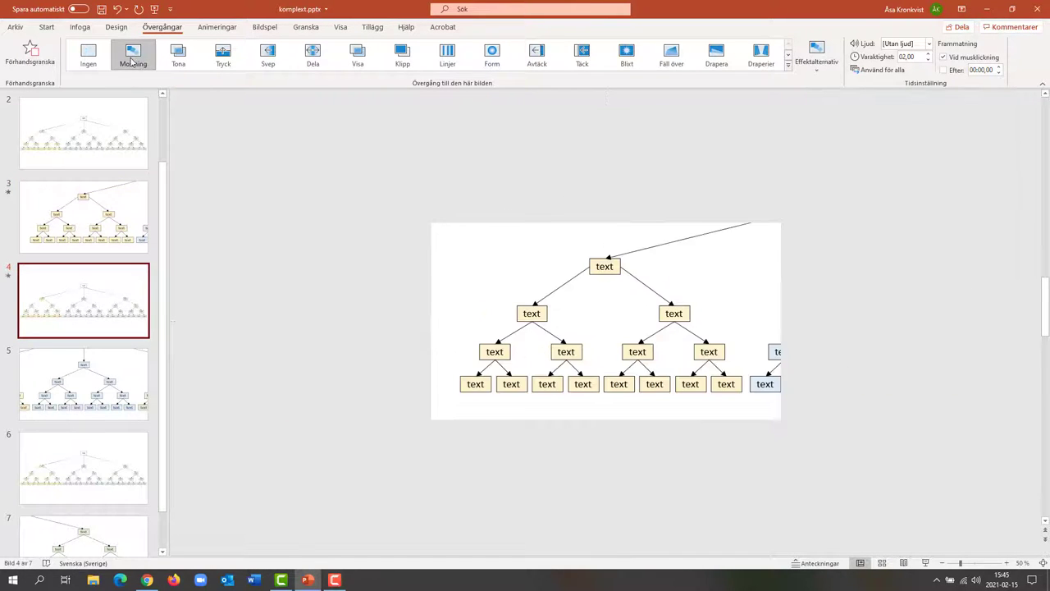
# Apply the Morfning transition to slides 5, 6 and 7
pyautogui.click(115, 365)
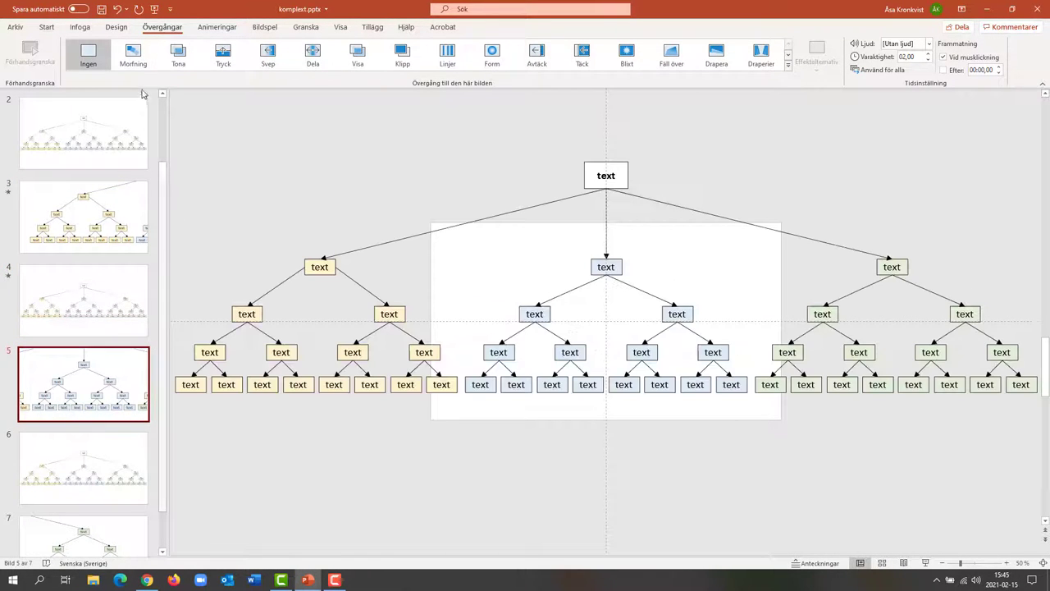
pyautogui.click(133, 58)
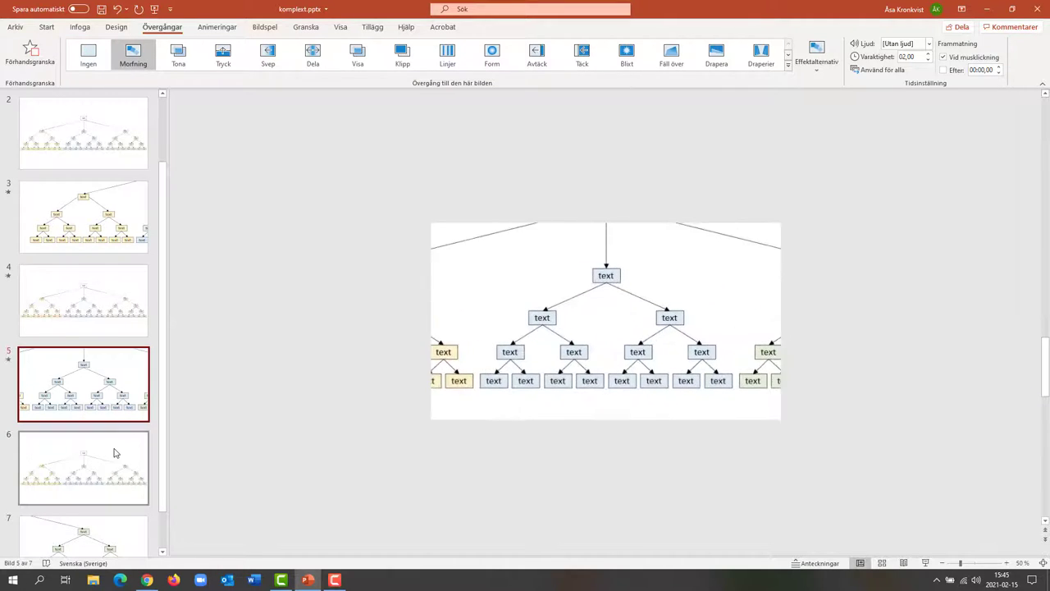
pyautogui.click(114, 453)
pyautogui.click(132, 57)
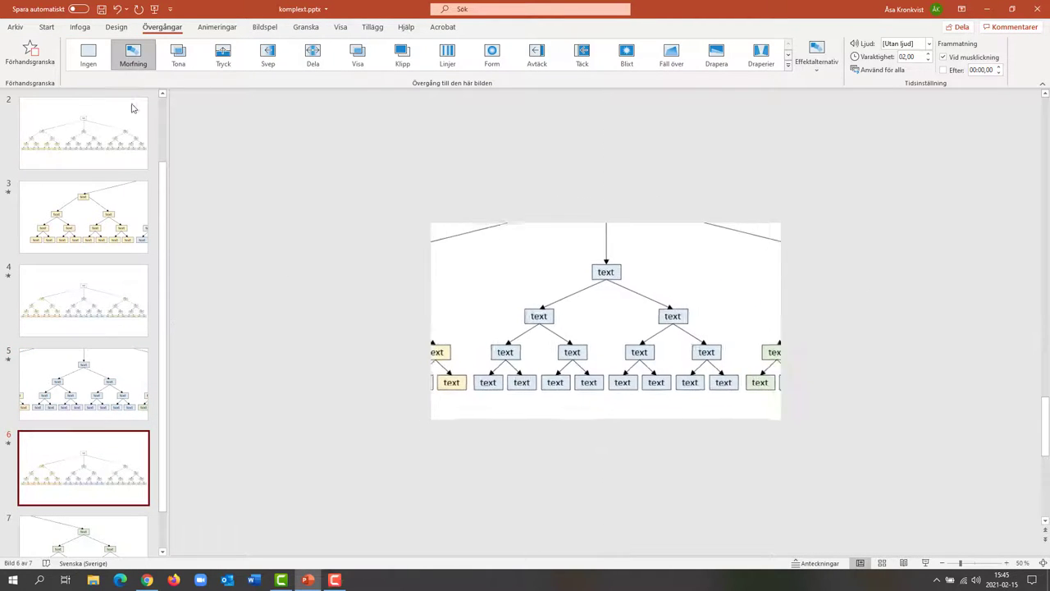
pyautogui.click(108, 536)
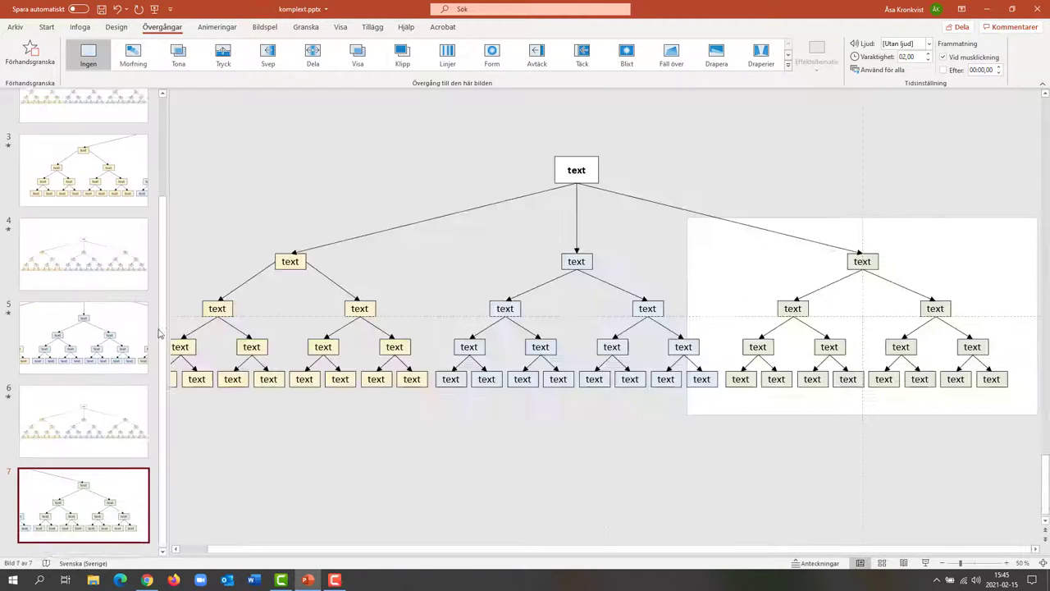
pyautogui.click(134, 56)
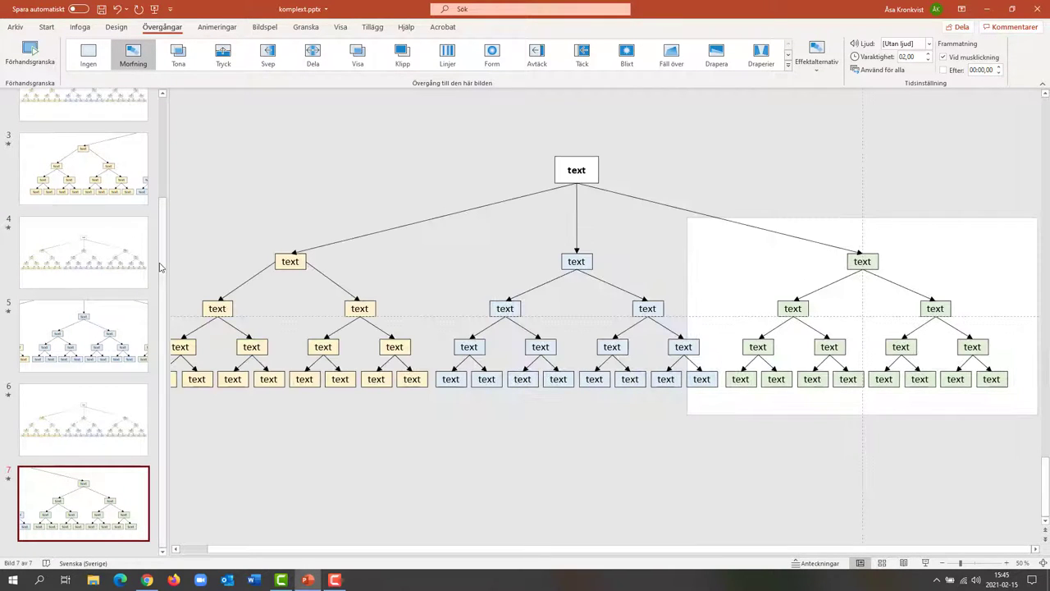
pyautogui.scroll(5, 123, 246)
pyautogui.click(120, 129)
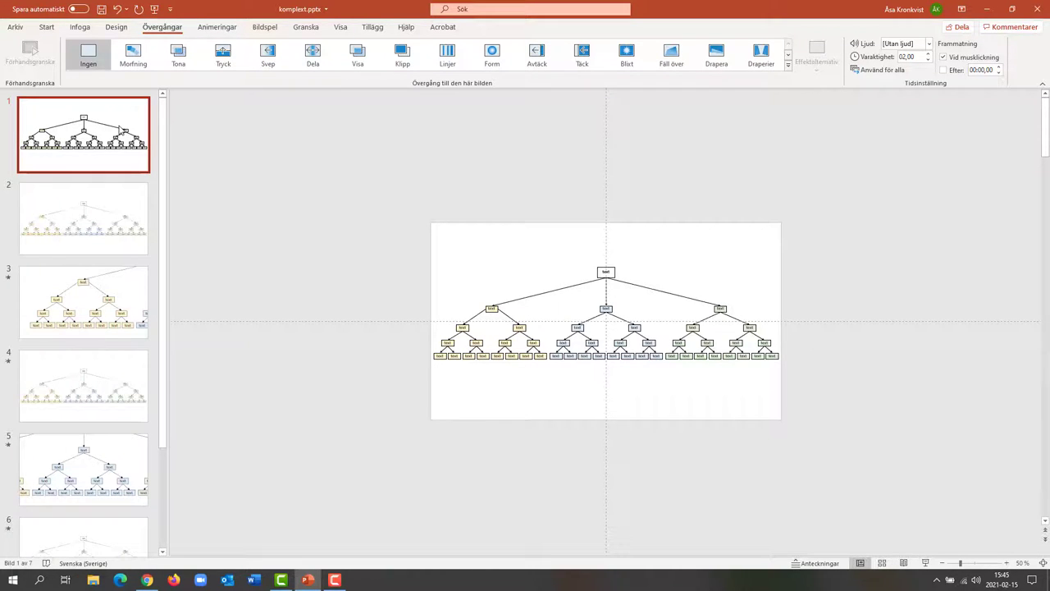
# Hide slide 1 with Dölj bild so the slideshow skips it
pyautogui.rightClick(123, 124)
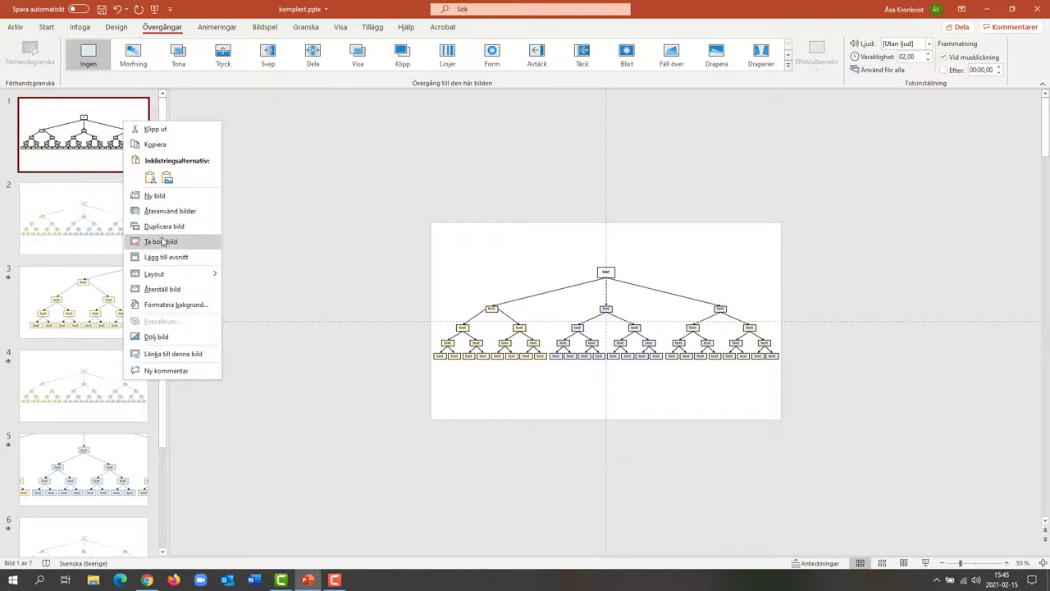
pyautogui.click(153, 338)
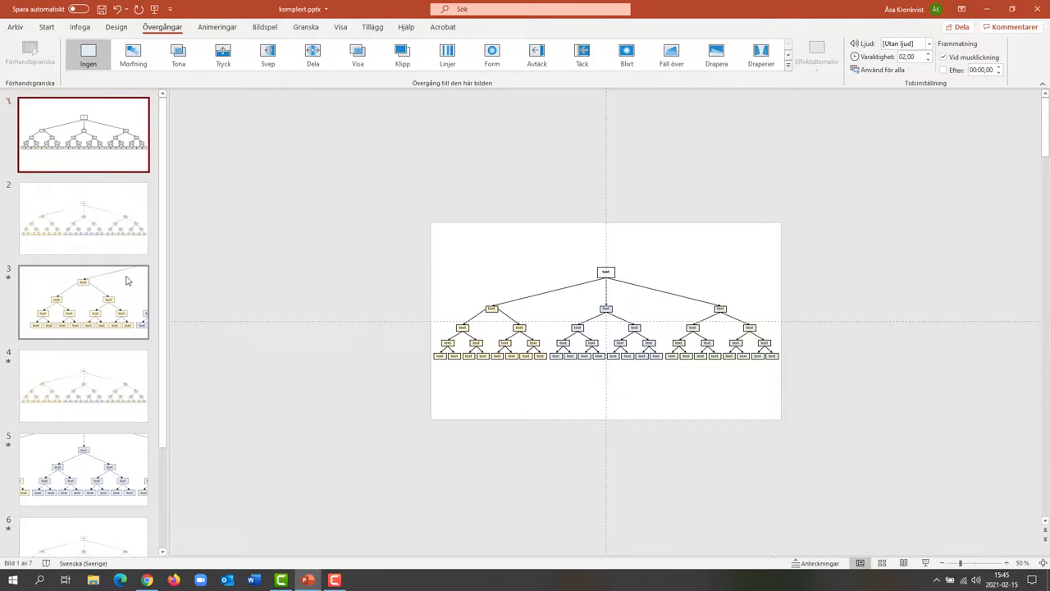
pyautogui.click(128, 209)
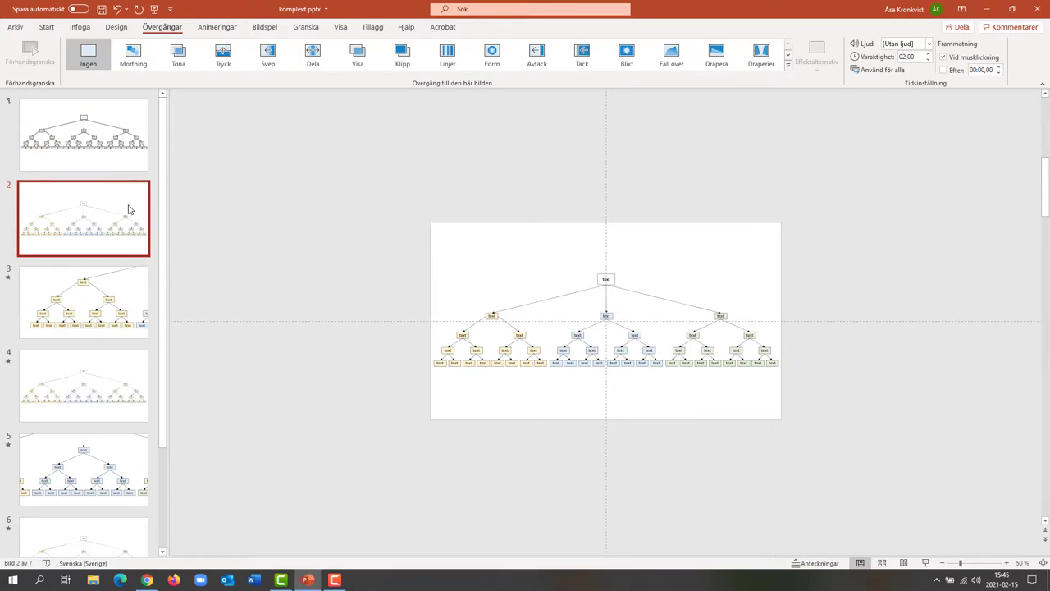